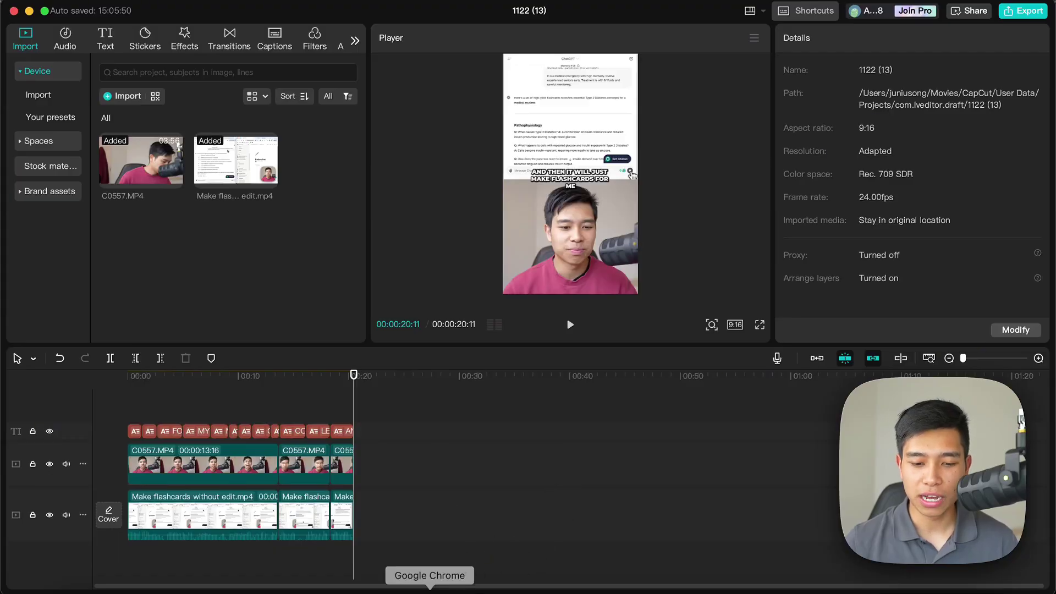
In Chrome, search Google for 'get yarn' to find the YARN clip site.
click(430, 588)
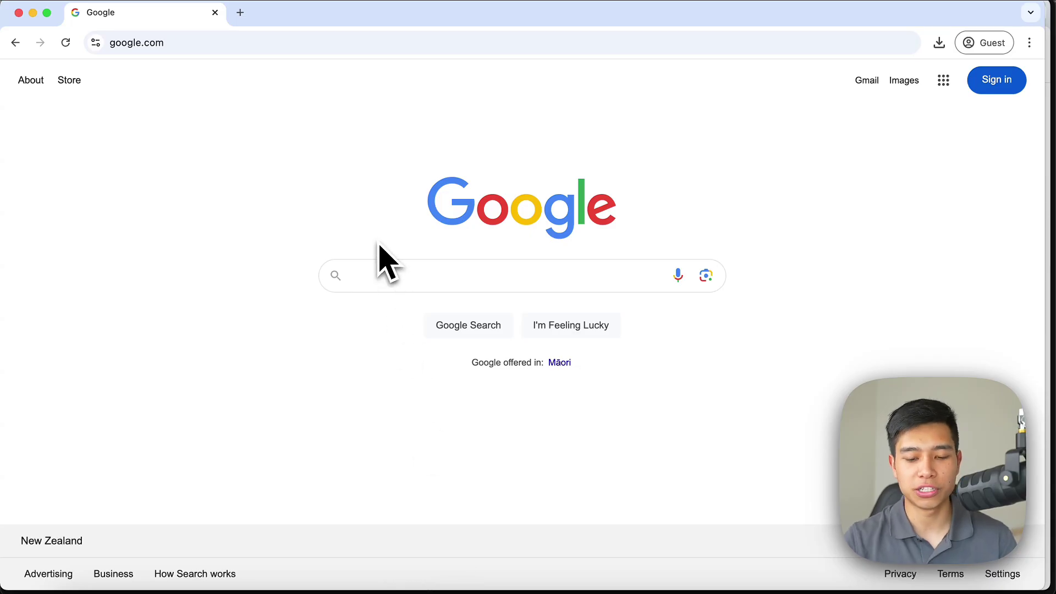
text(get yarn)
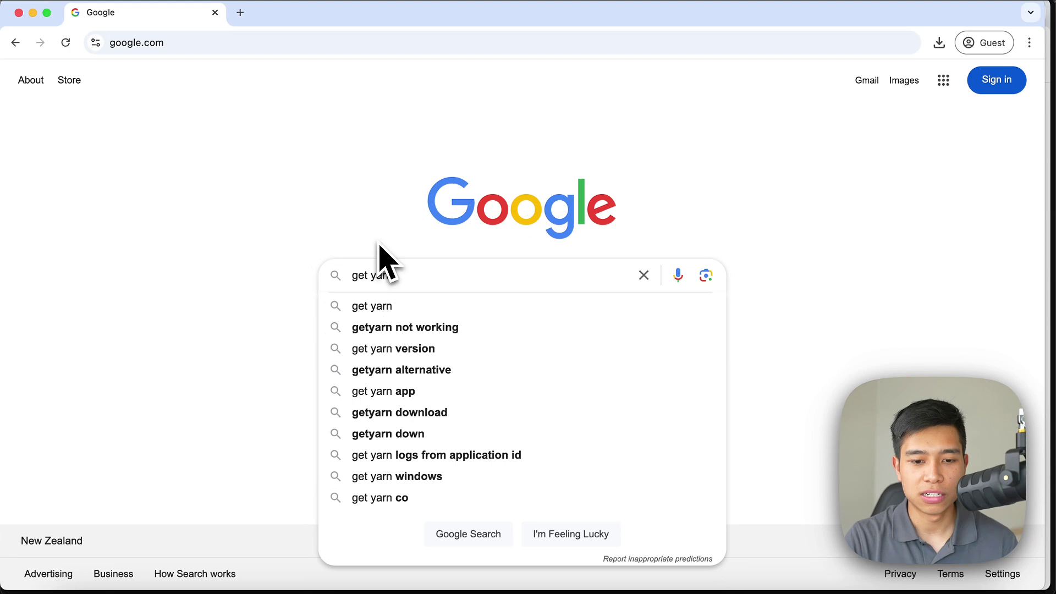
key(Return)
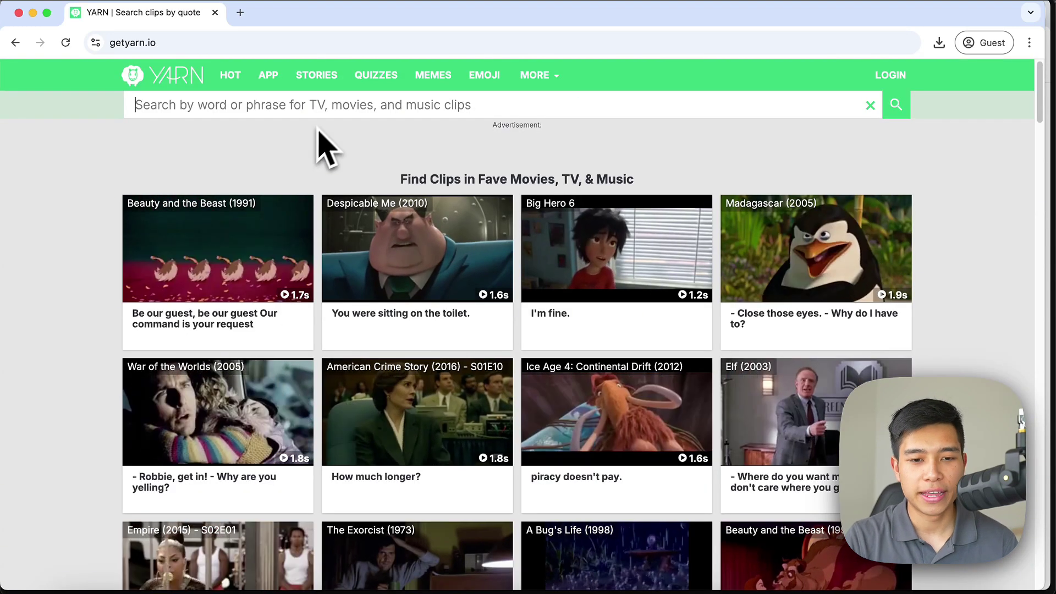
Search YARN for the quote "life's like this, I like this" and browse the clip results.
click(331, 114)
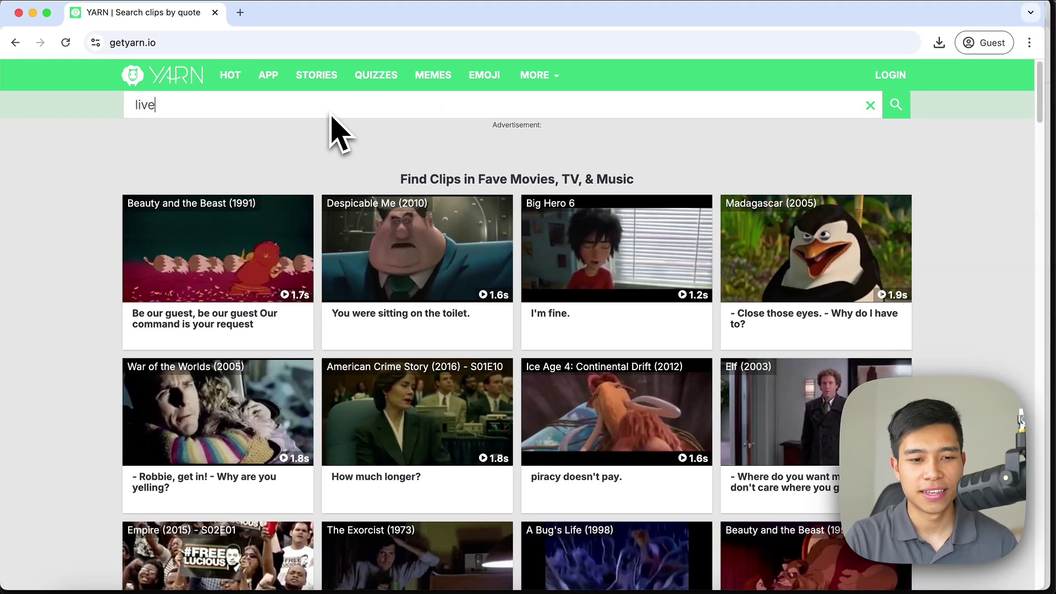
text(live)
key(BackSpace)
key(BackSpace)
key(BackSpace)
key(BackSpace)
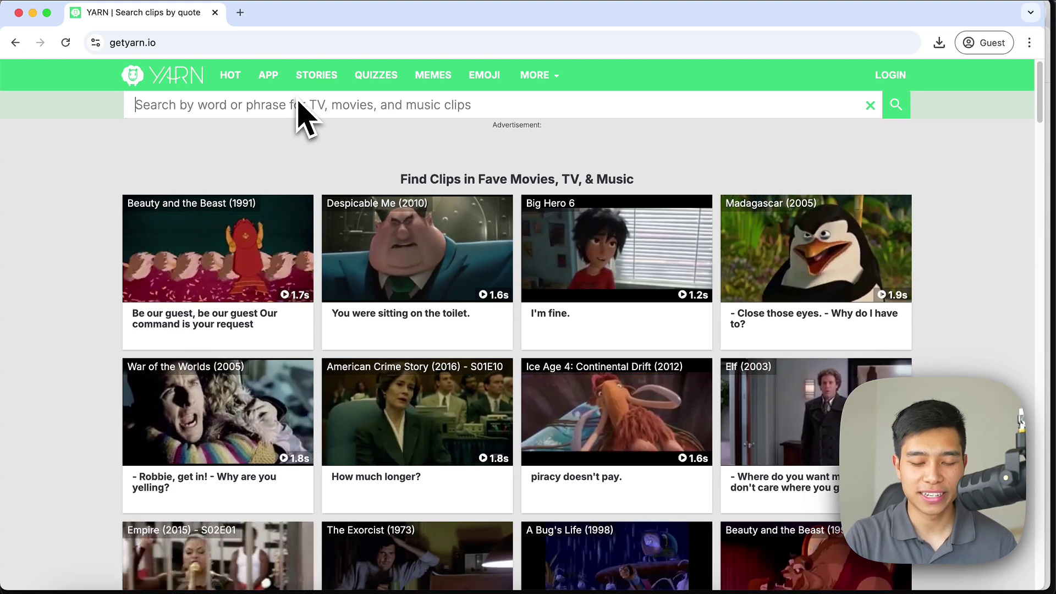
text(Ili)
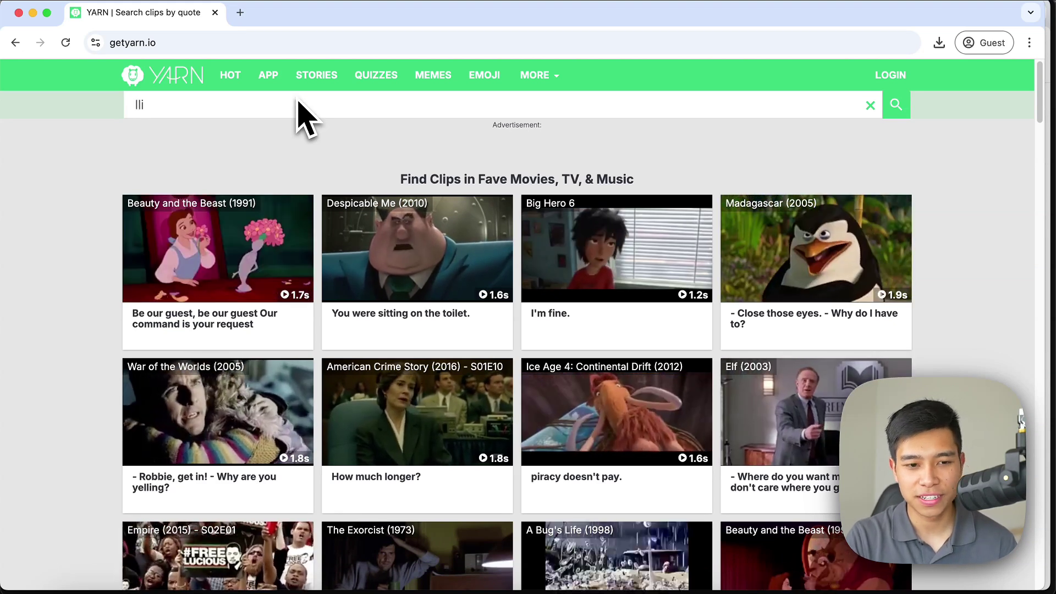
text(ife's like this, I like this)
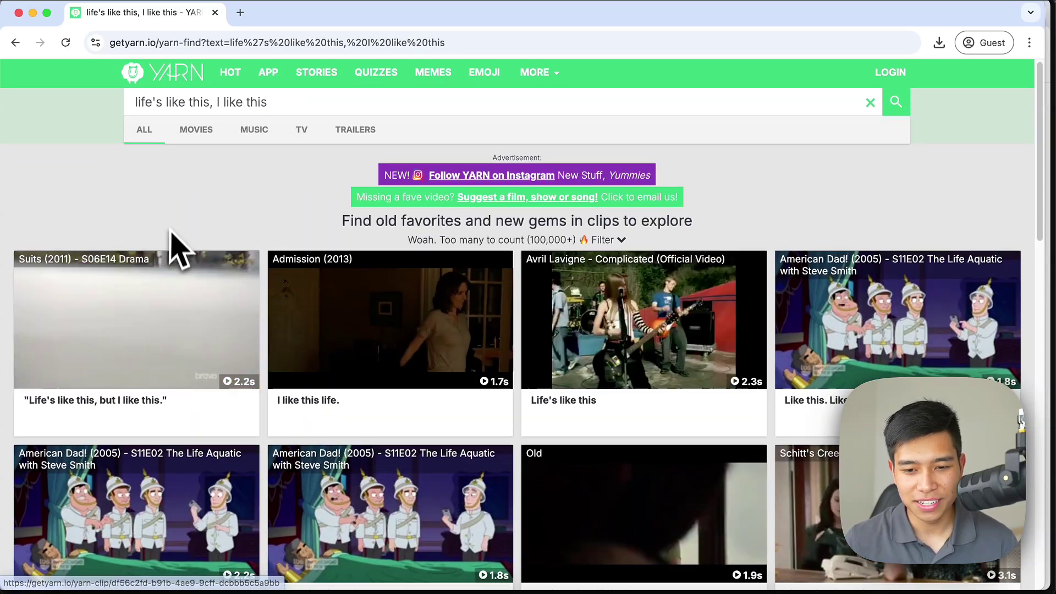
scroll(182, 237, down, 3)
scroll(176, 207, down, 9)
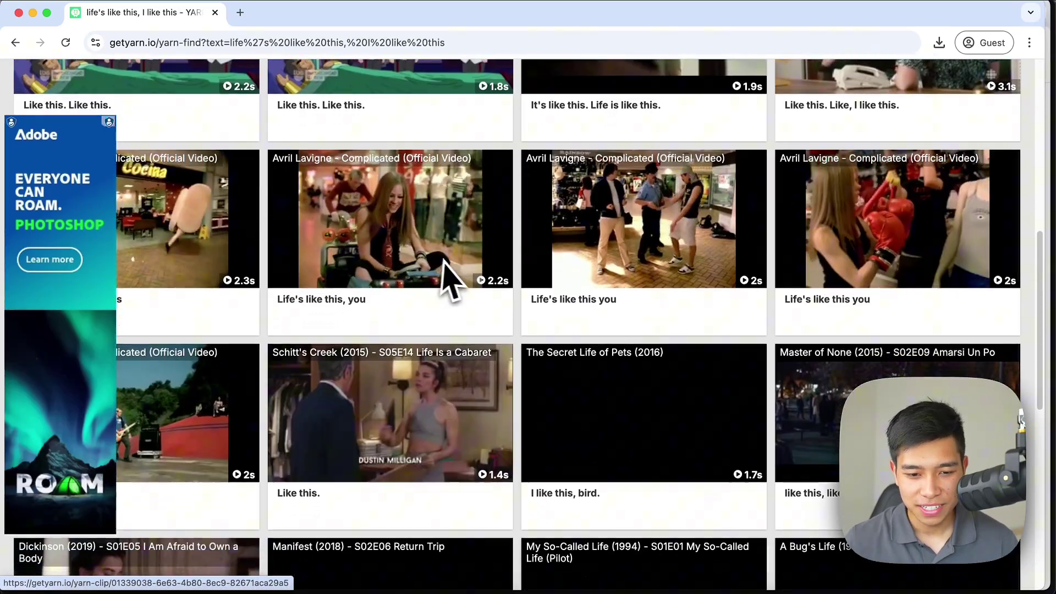
scroll(448, 278, down, 3)
scroll(431, 283, up, 15)
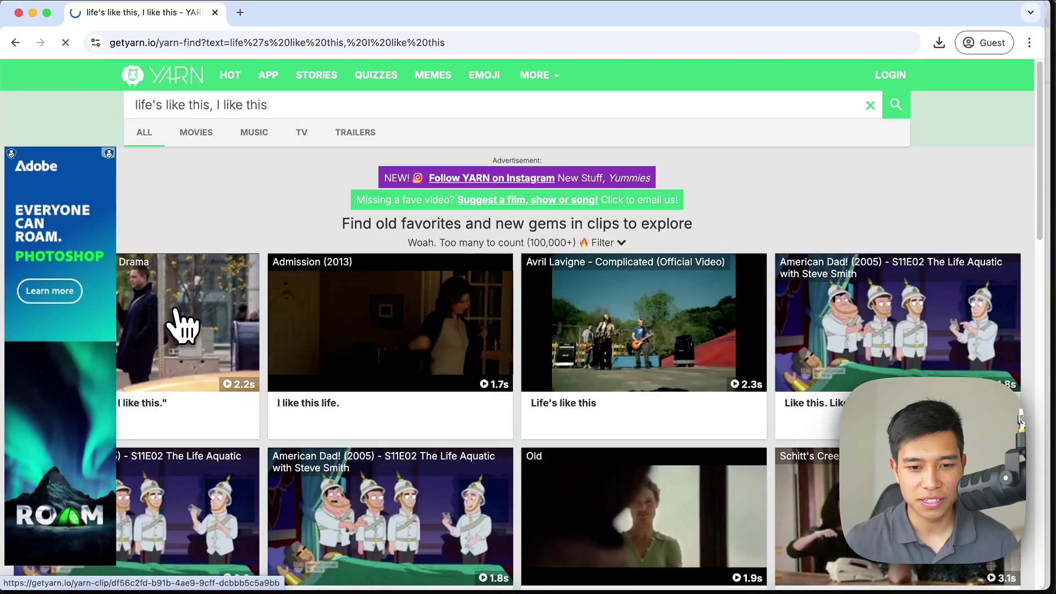
Open the Suits clip "Life's like this, but I like this." and its episode's other clips.
click(183, 317)
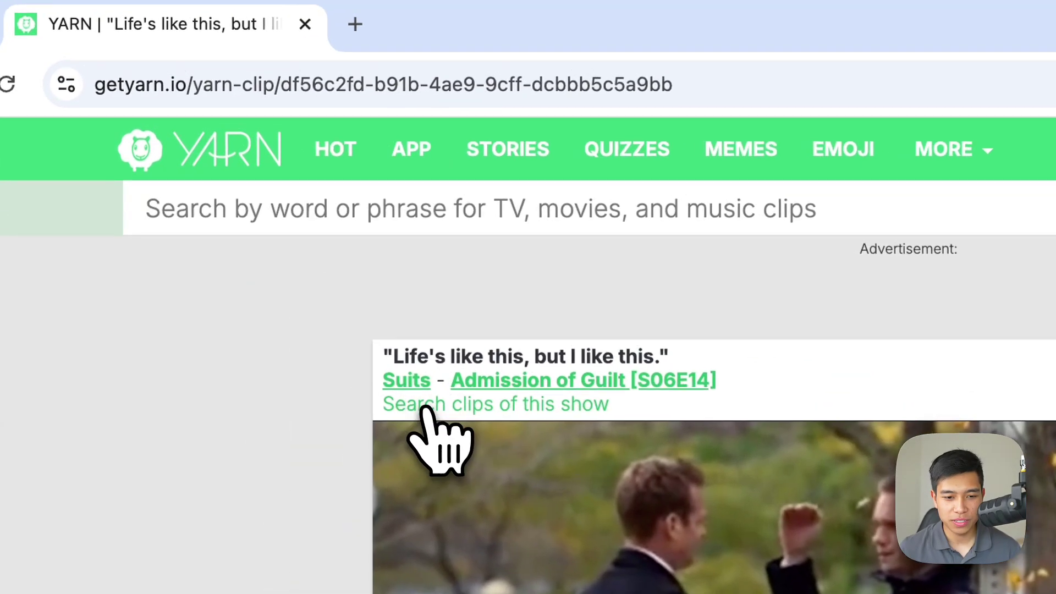
super+click(276, 204)
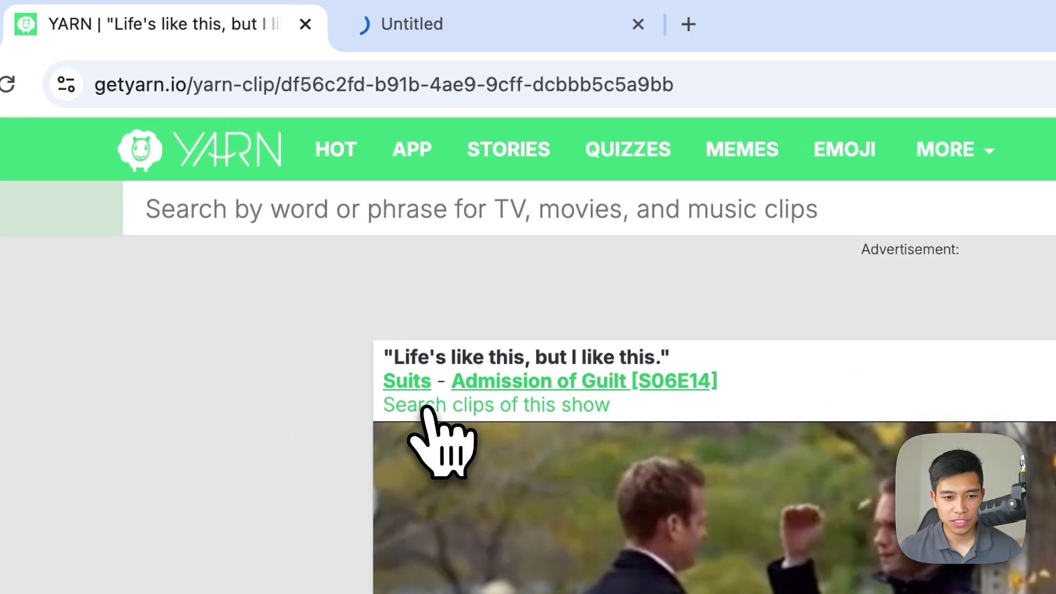
click(528, 24)
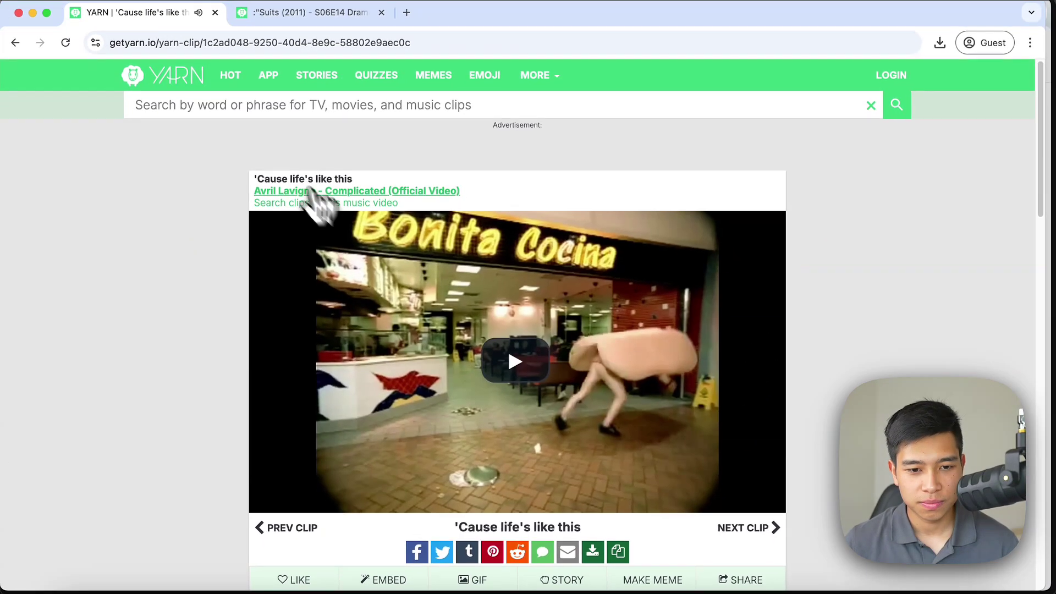
click(330, 13)
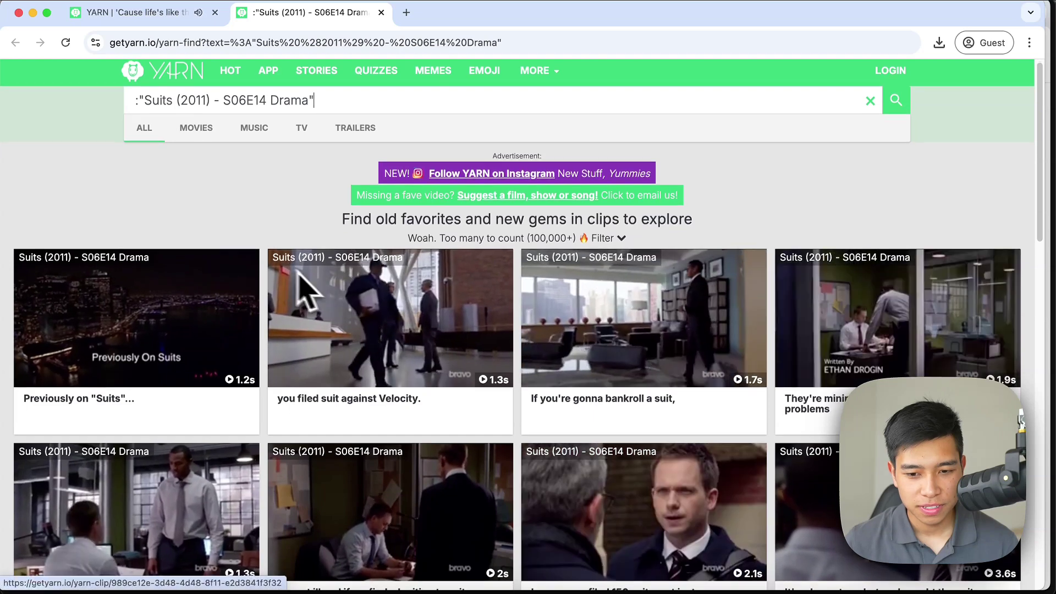
Browse the Suits episode clip results, then return to the other YARN clip tab.
scroll(330, 294, down, 1)
scroll(521, 378, down, 3)
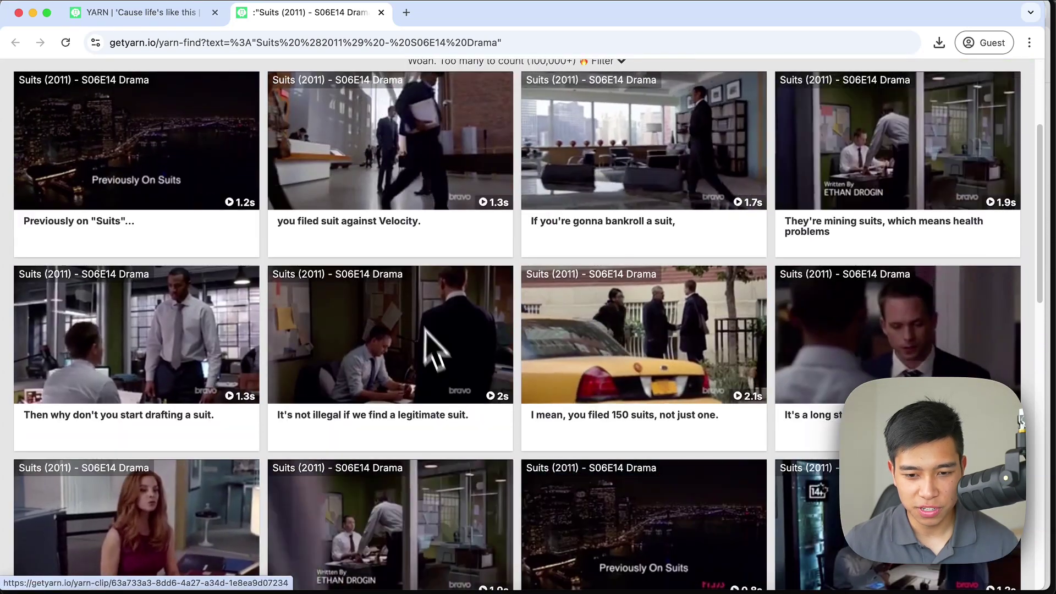
scroll(605, 424, down, 2)
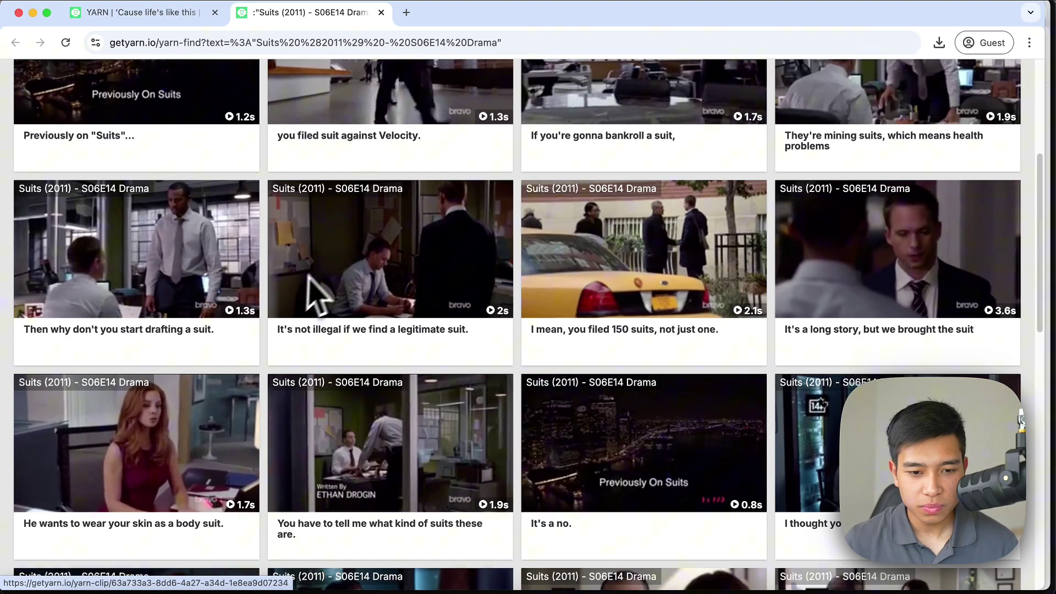
scroll(404, 355, down, 2)
scroll(441, 357, down, 2)
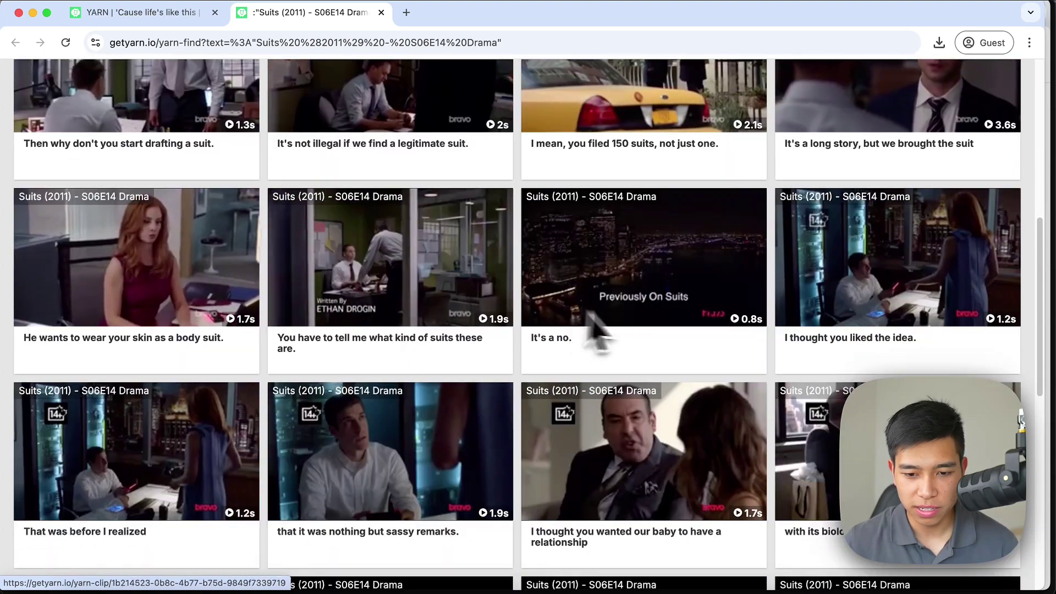
scroll(330, 330, down, 3)
scroll(248, 192, up, 10)
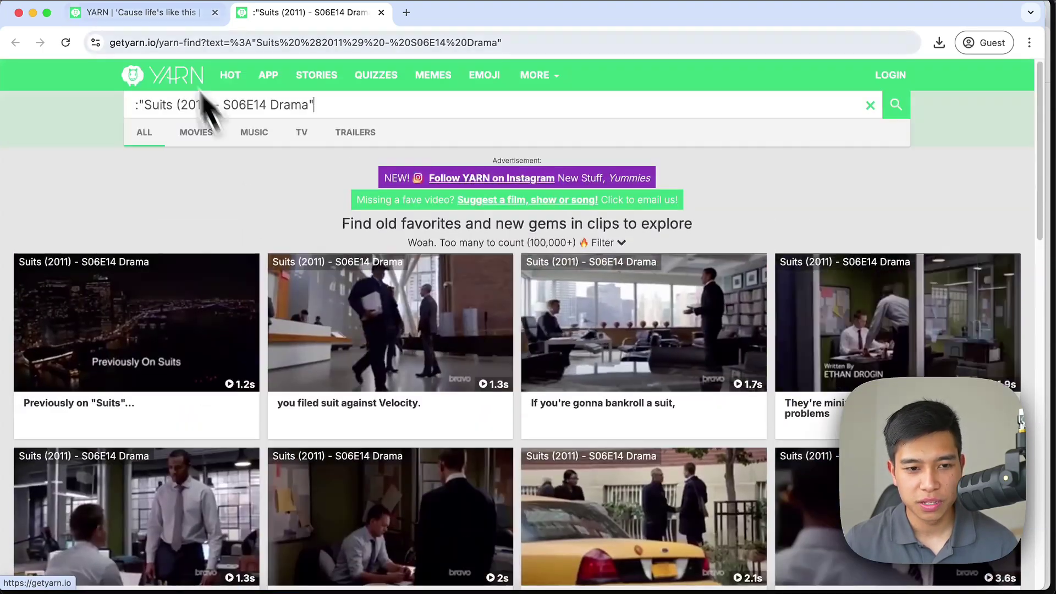
click(160, 13)
Save the Suits clip video to Downloads as 'Life's like this.mp4'.
click(15, 42)
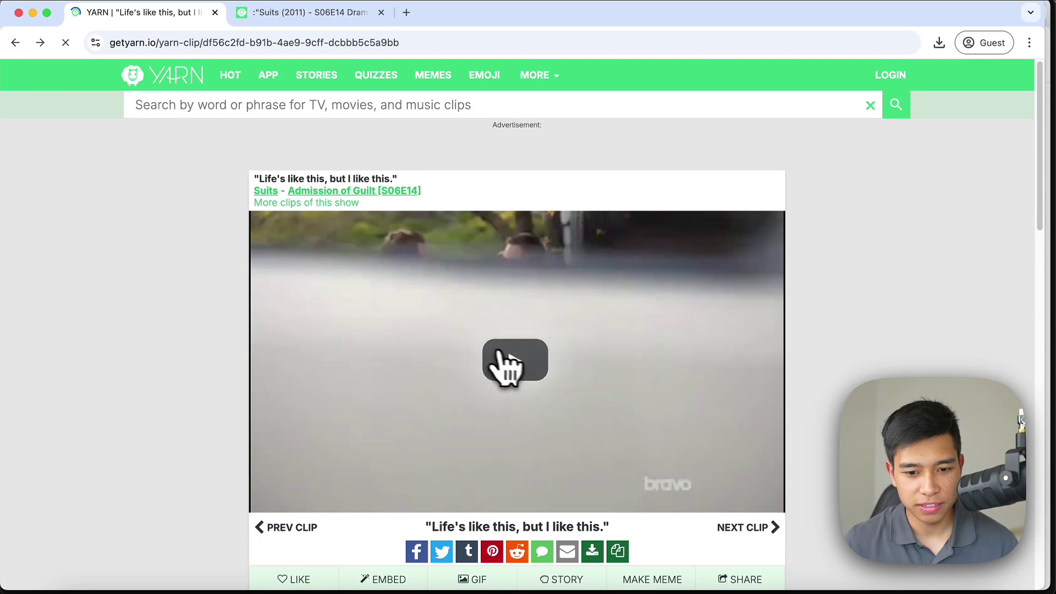
right_click(416, 259)
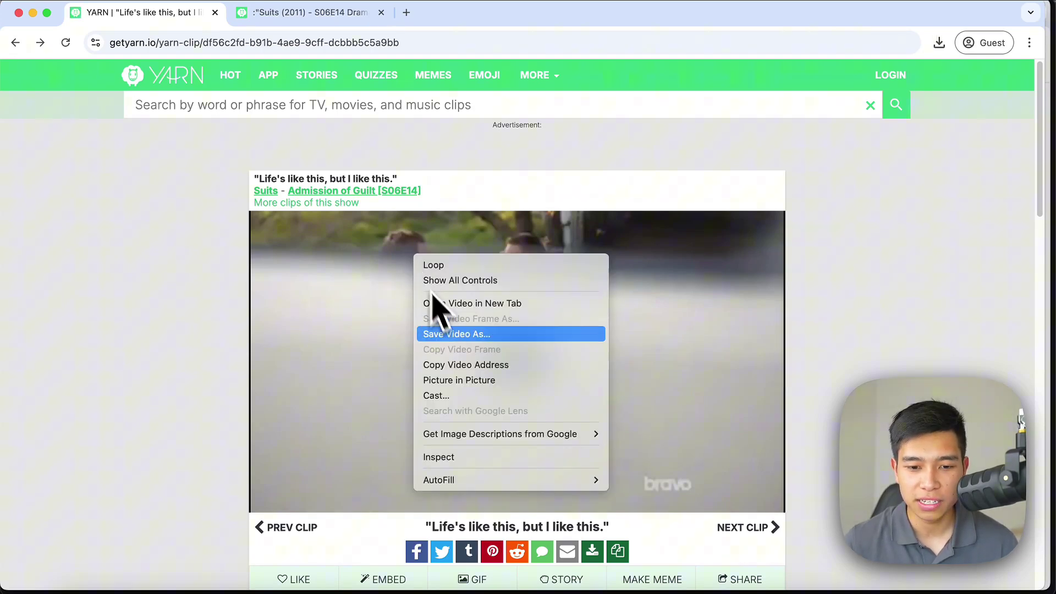
click(458, 335)
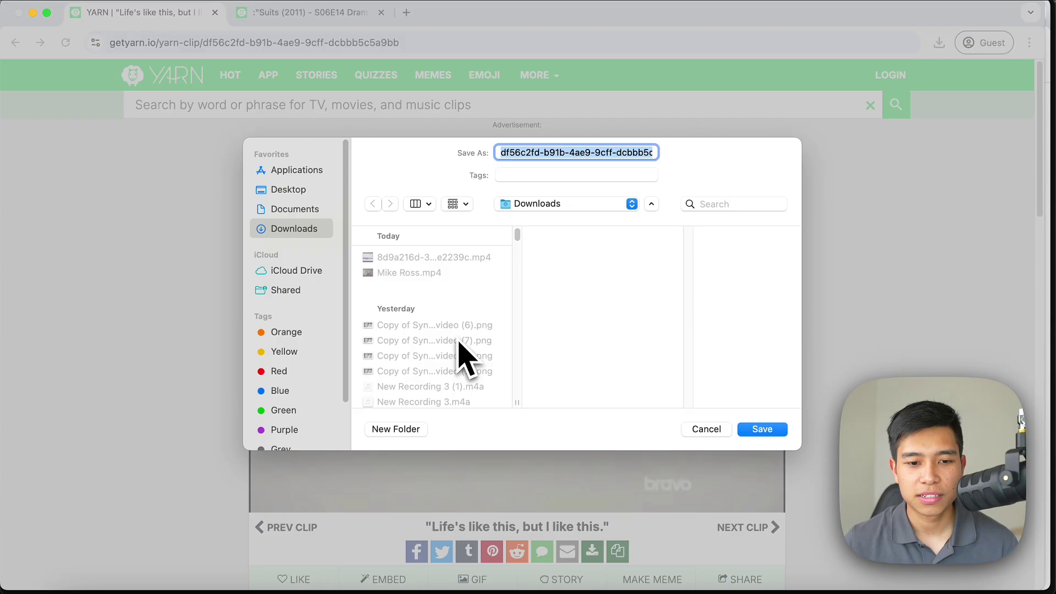
text(Life's like this)
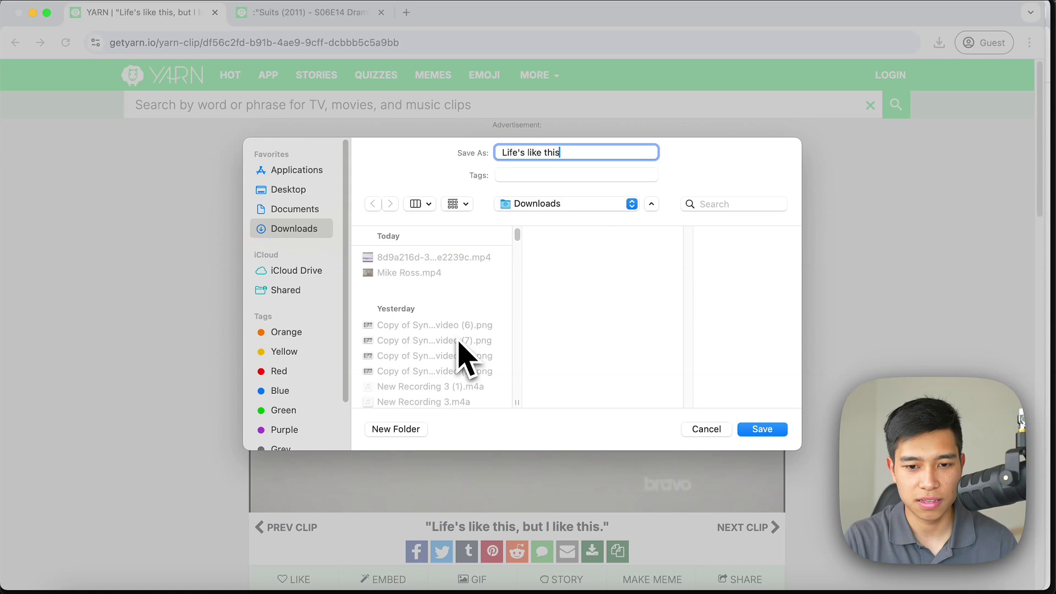
key(Return)
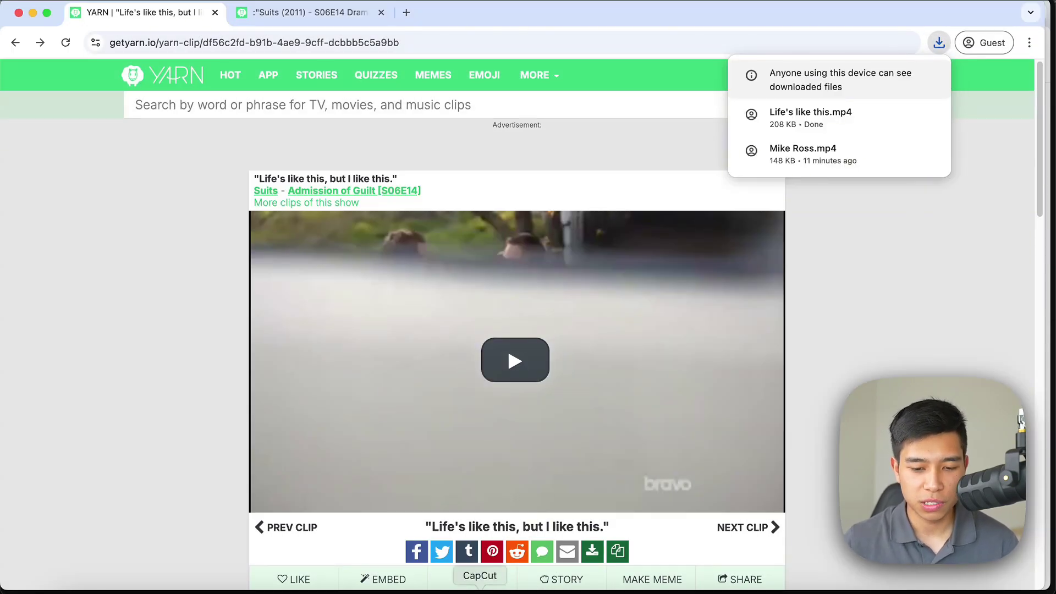
Import Life's like this.mp4 into CapCut and place it on the timeline at 17 seconds.
click(481, 591)
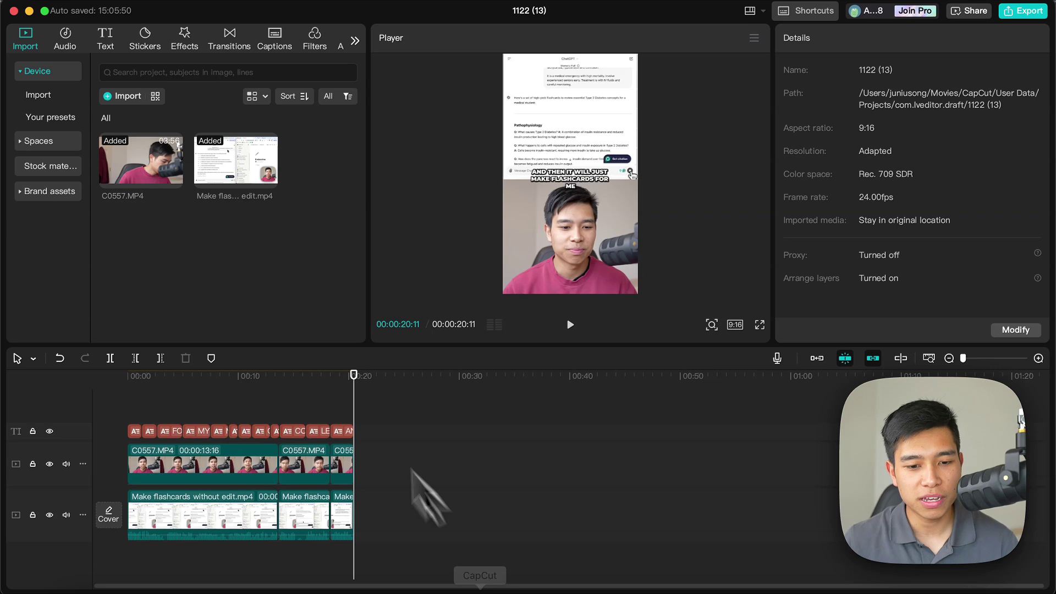
drag(352, 419, 325, 423)
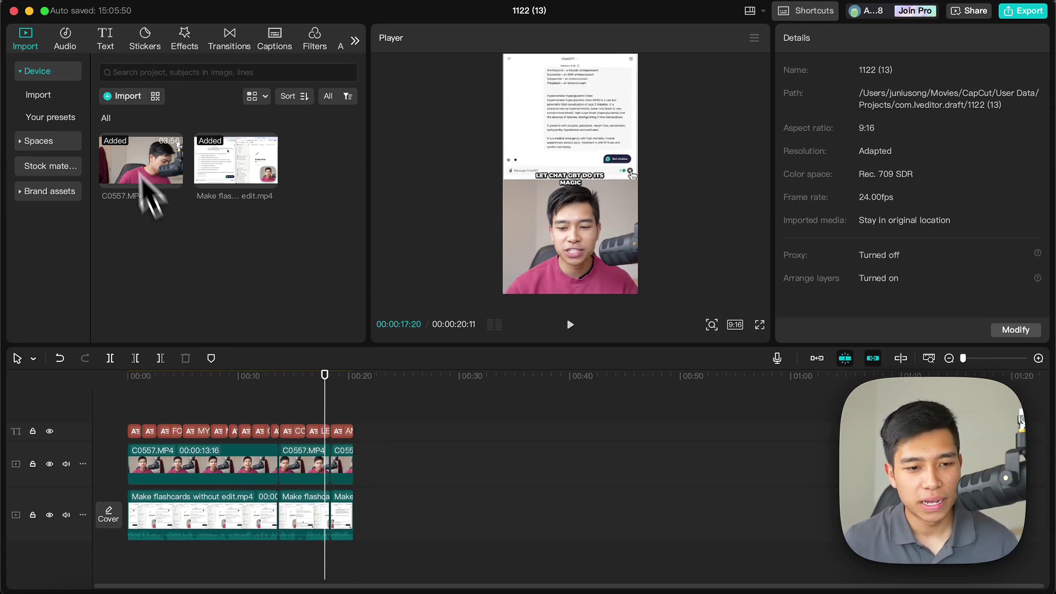
click(117, 99)
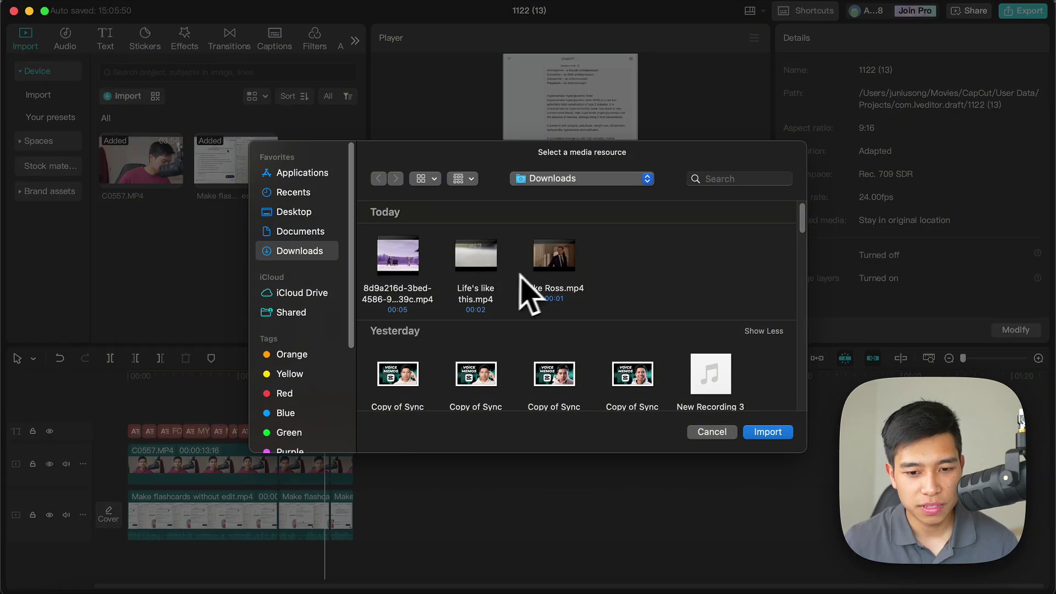
double_click(498, 265)
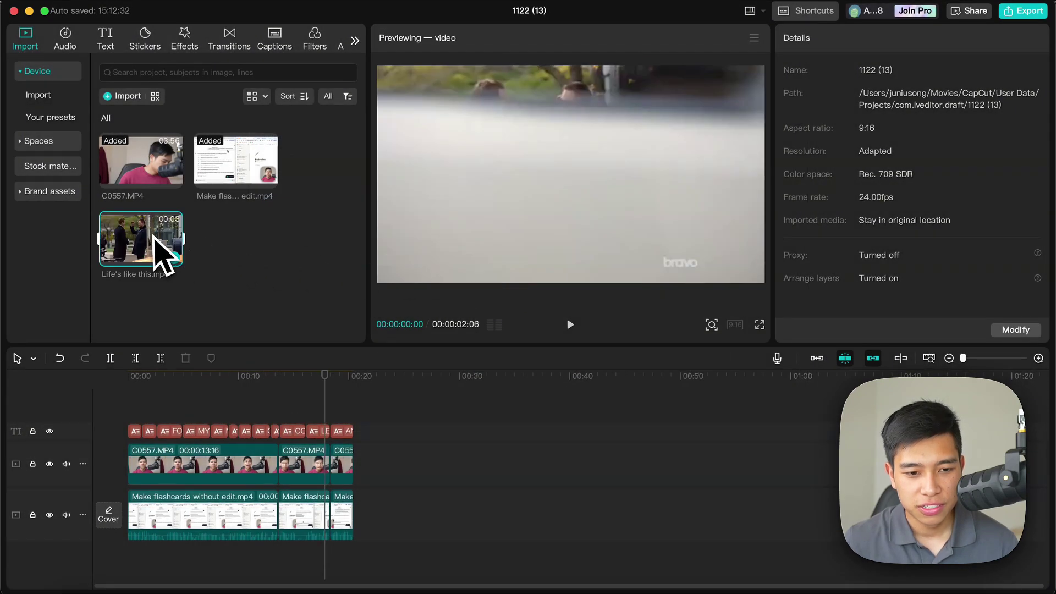
drag(154, 234, 330, 514)
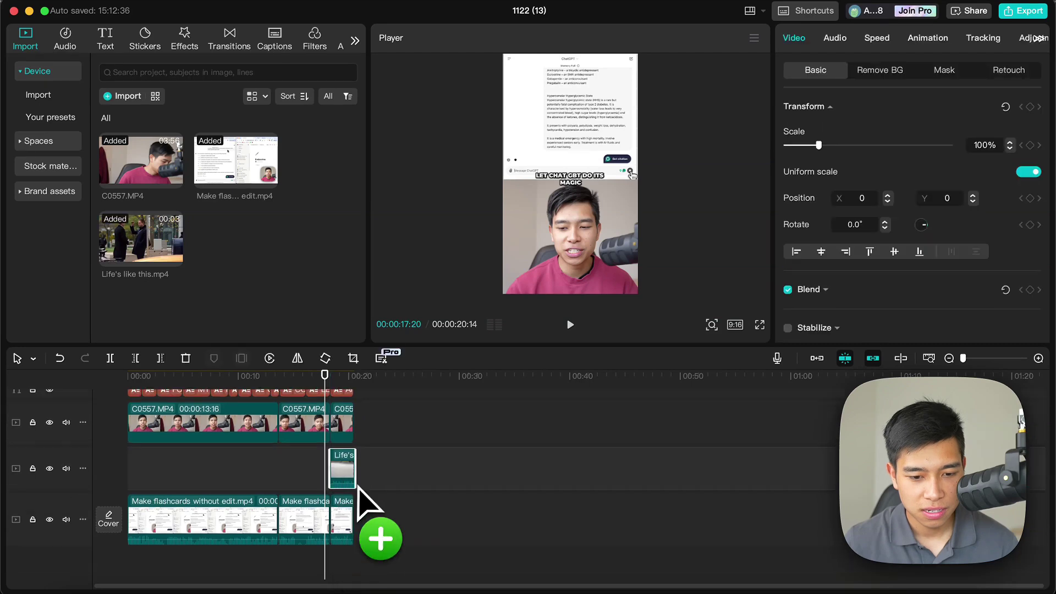
Drop the Suits clip into a gap opened in the main track before the last flashcards clip.
scroll(403, 499, up, 2)
mouse_move(483, 470)
mouse_down()
mouse_move(479, 535)
mouse_move(538, 520)
mouse_move(483, 524)
mouse_move(497, 475)
mouse_up()
drag(504, 525, 537, 514)
drag(507, 478, 542, 471)
click(502, 455)
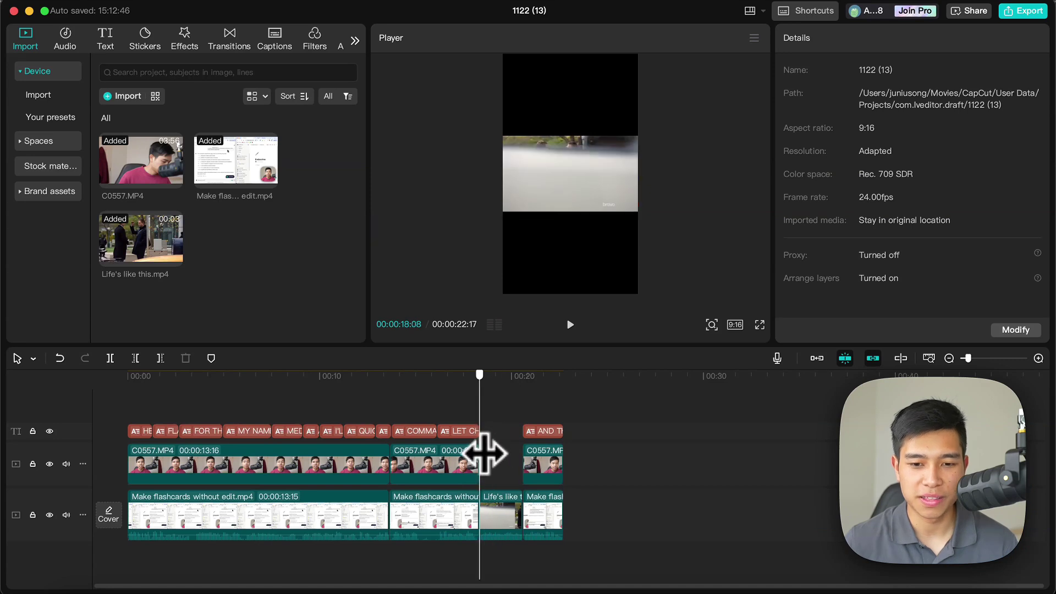
Scale the Suits clip to 329% and shift it right to fill the 9:16 frame.
click(510, 505)
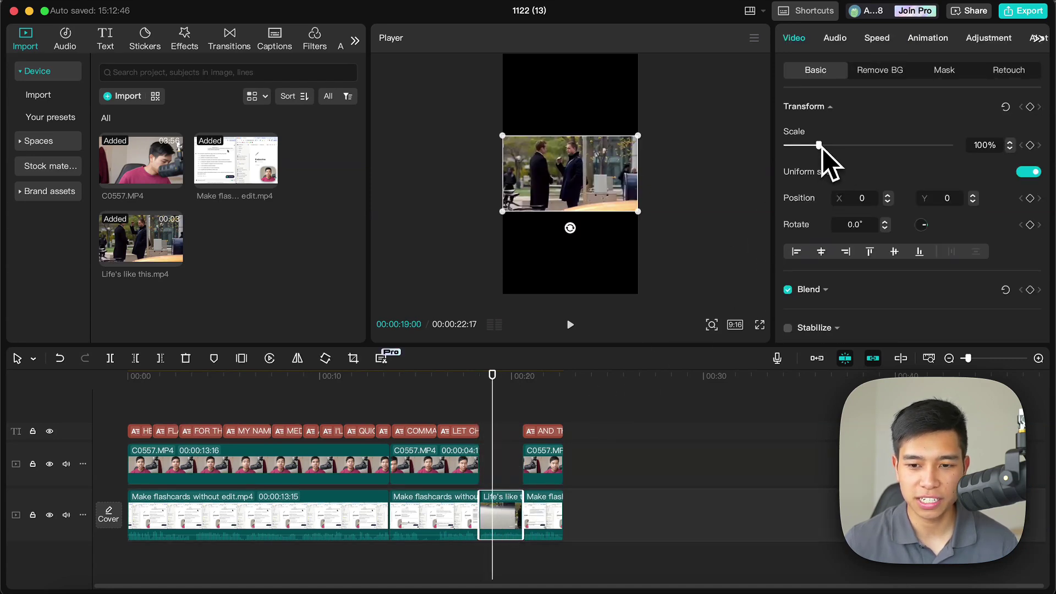
drag(820, 146, 894, 161)
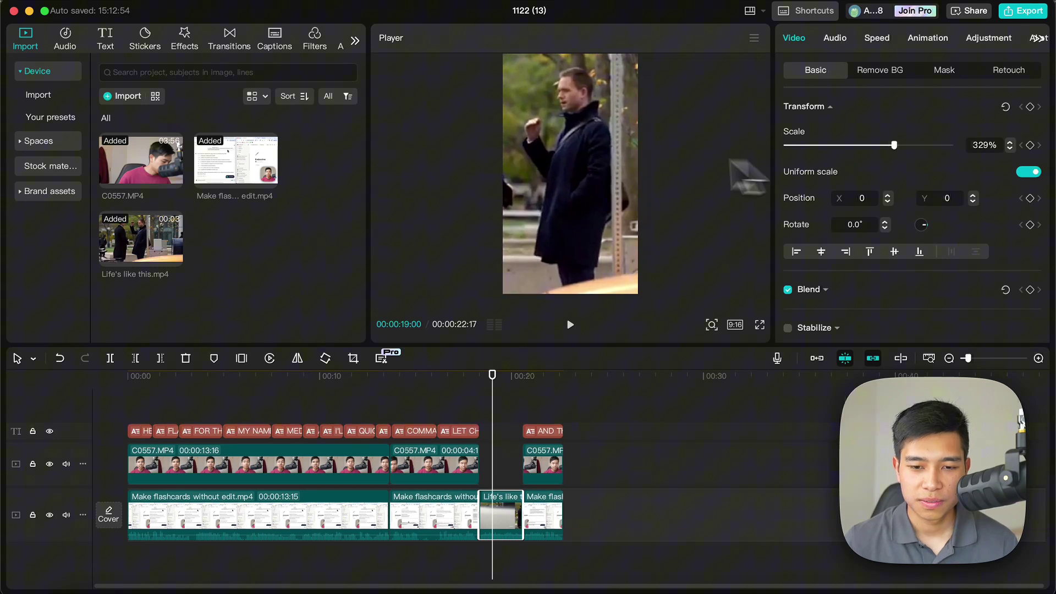
drag(611, 165, 655, 160)
click(473, 395)
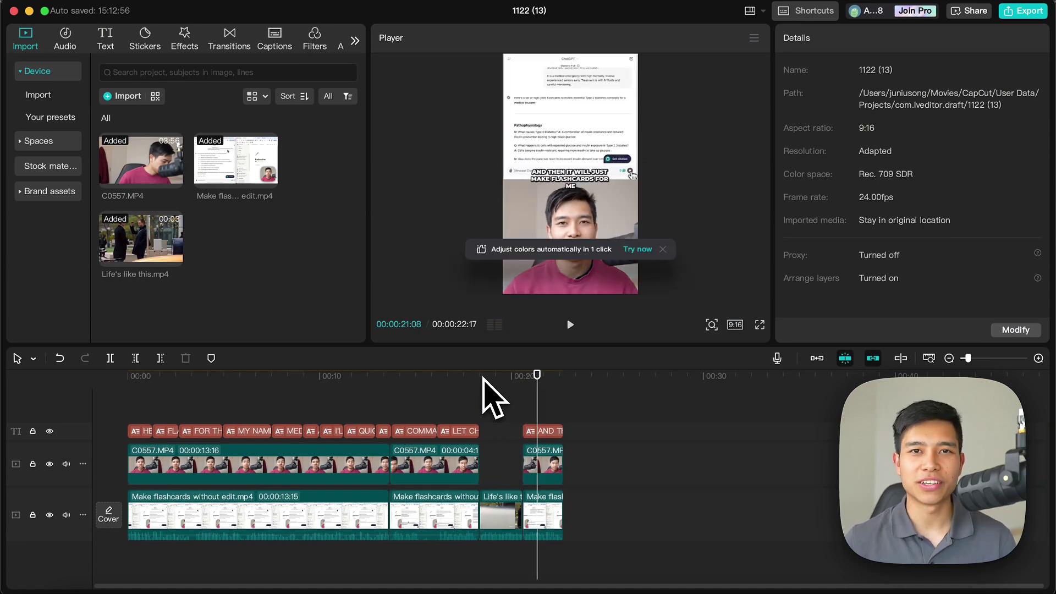
click(455, 438)
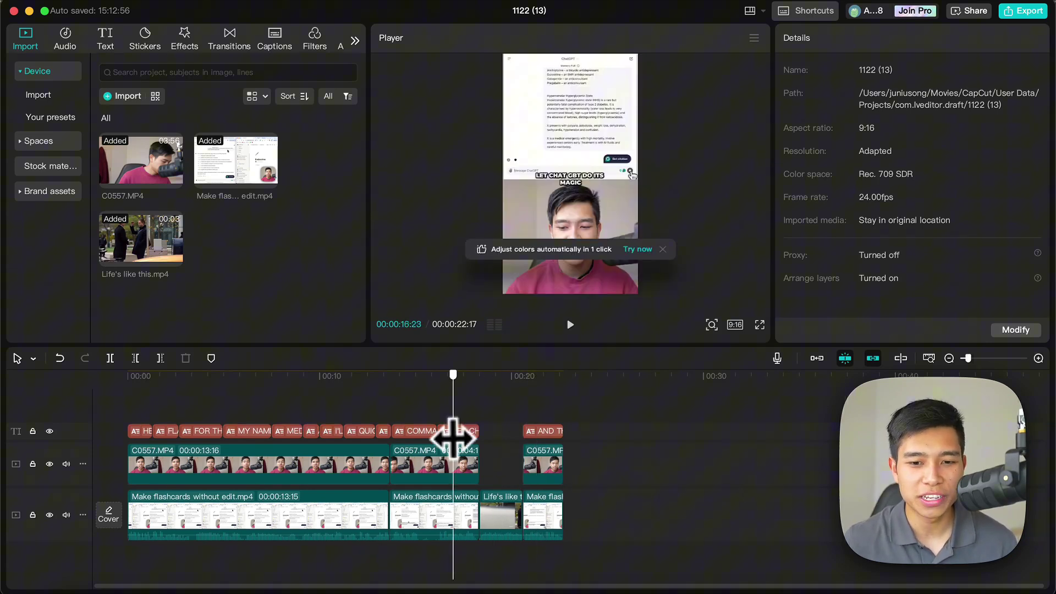